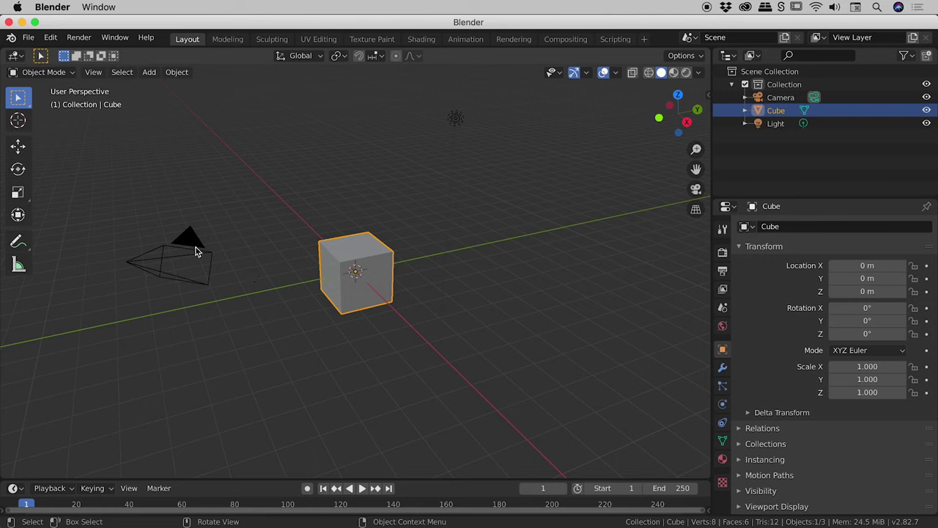
Step: Delete the default camera and light together, then select the remaining cube
{"action": "left_click", "coordinate": [181, 258]}
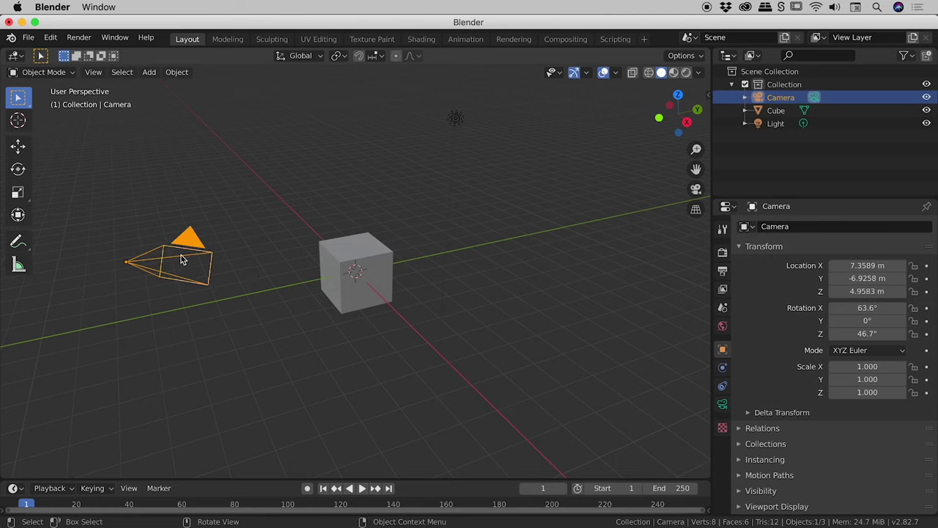
{"action": "left_click", "coordinate": [456, 118], "text": "shift"}
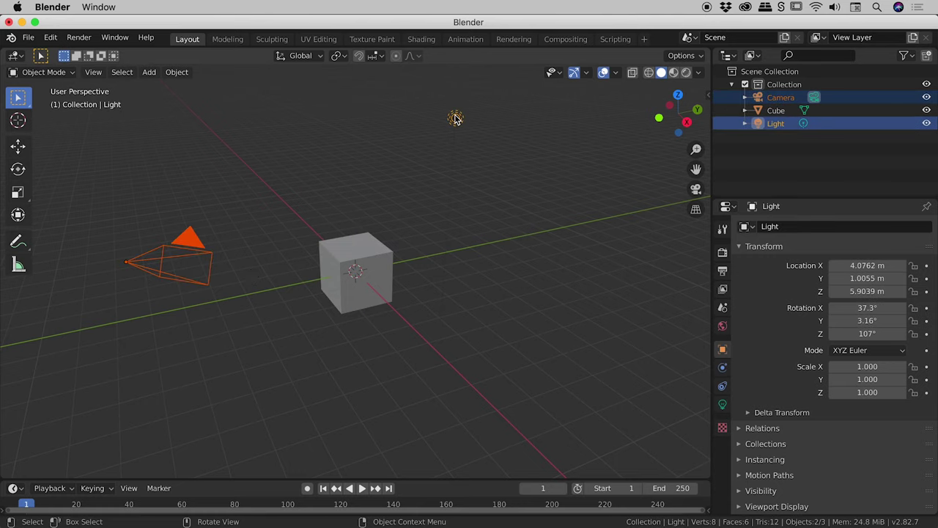
{"action": "key", "text": "x"}
{"action": "left_click", "coordinate": [442, 119]}
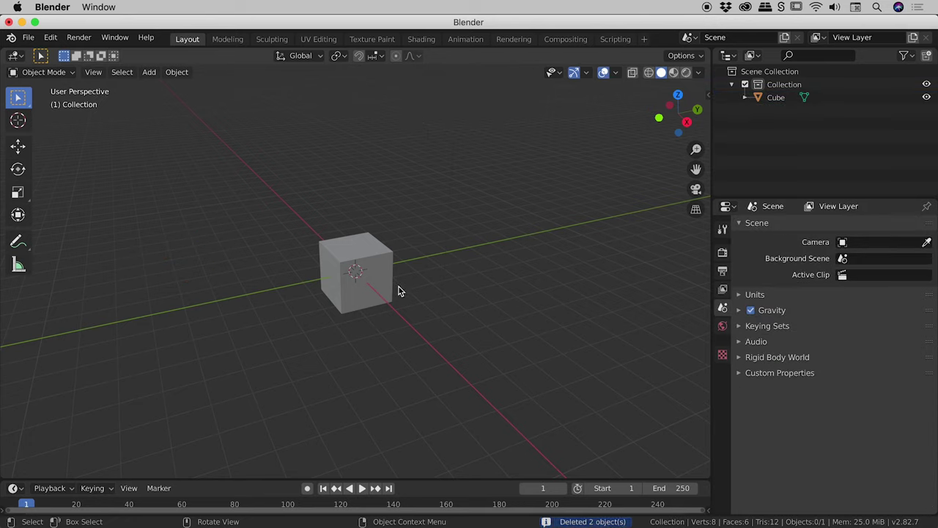
{"action": "left_click", "coordinate": [359, 251]}
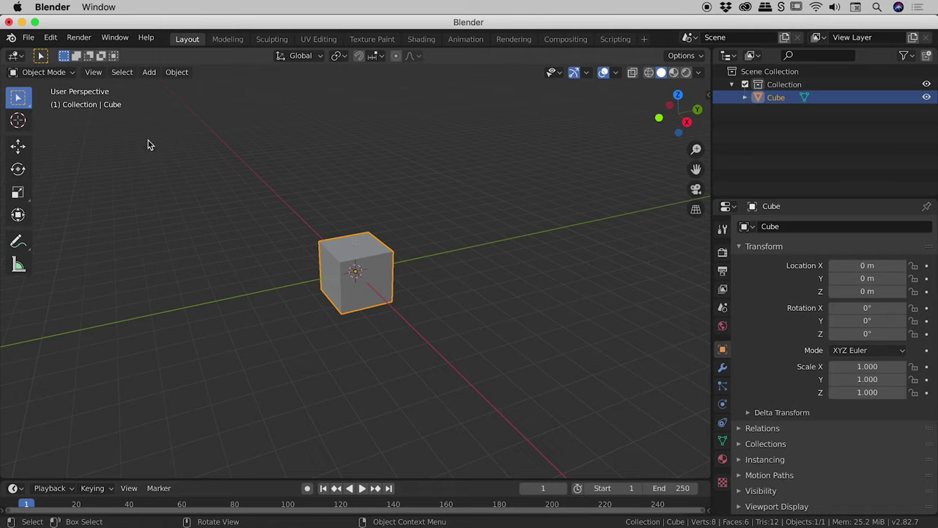
Step: Add a plane mesh and scale it up to 4.394 on all axes as the floor
{"action": "left_click", "coordinate": [148, 74]}
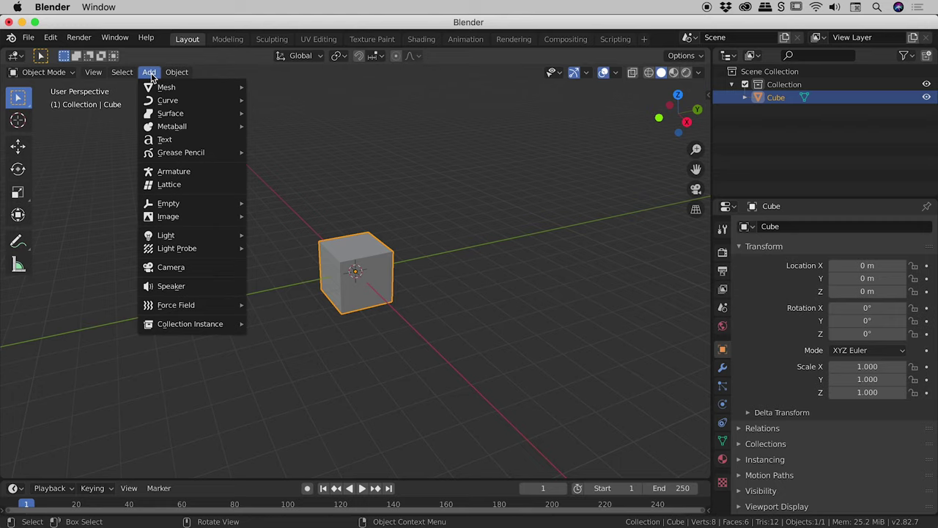
{"action": "mouse_move", "coordinate": [157, 89]}
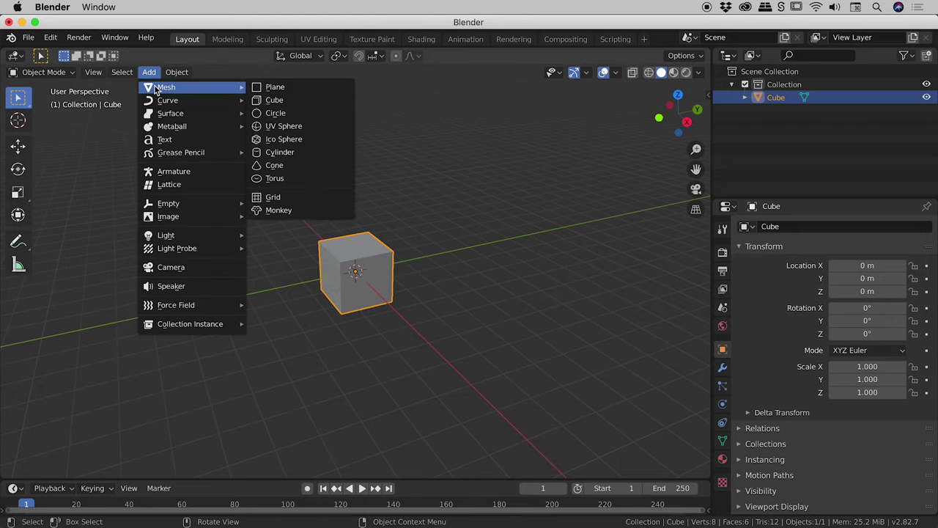
{"action": "left_click", "coordinate": [283, 88]}
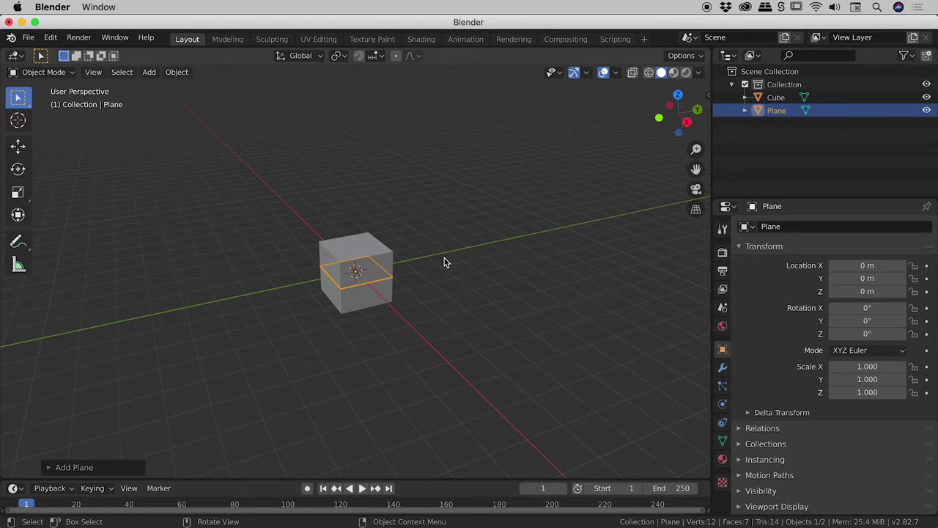
{"action": "key", "text": "s"}
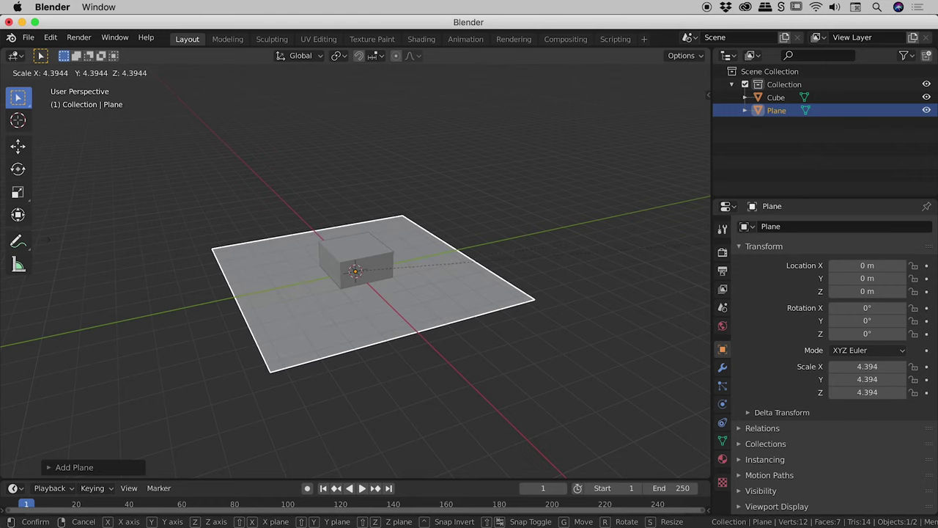
{"action": "key", "text": "Return"}
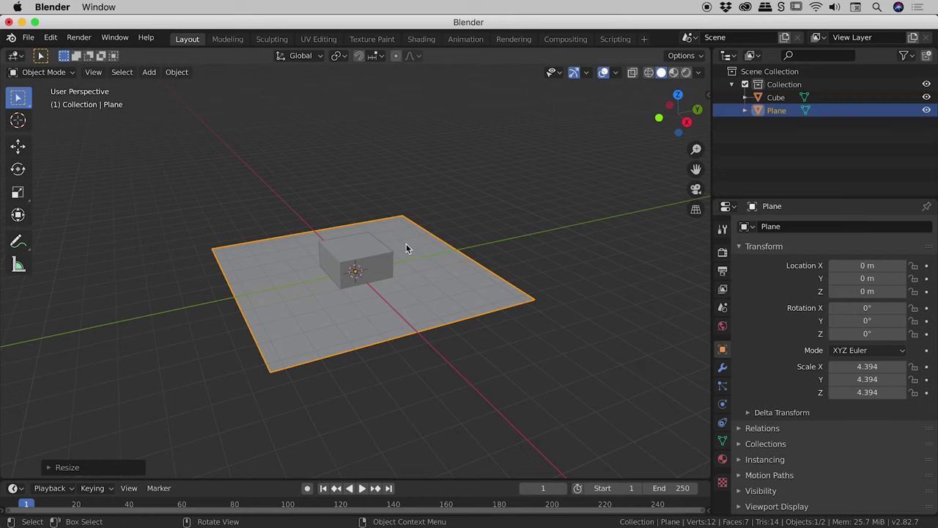
Step: Move the cube straight up along Z to about 4.55 m above the plane
{"action": "left_click", "coordinate": [357, 255]}
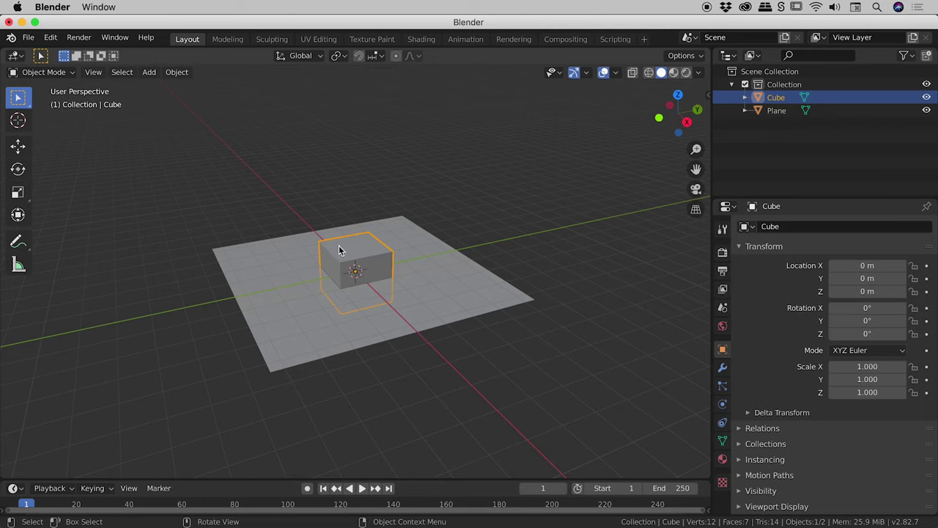
{"action": "key", "text": "g"}
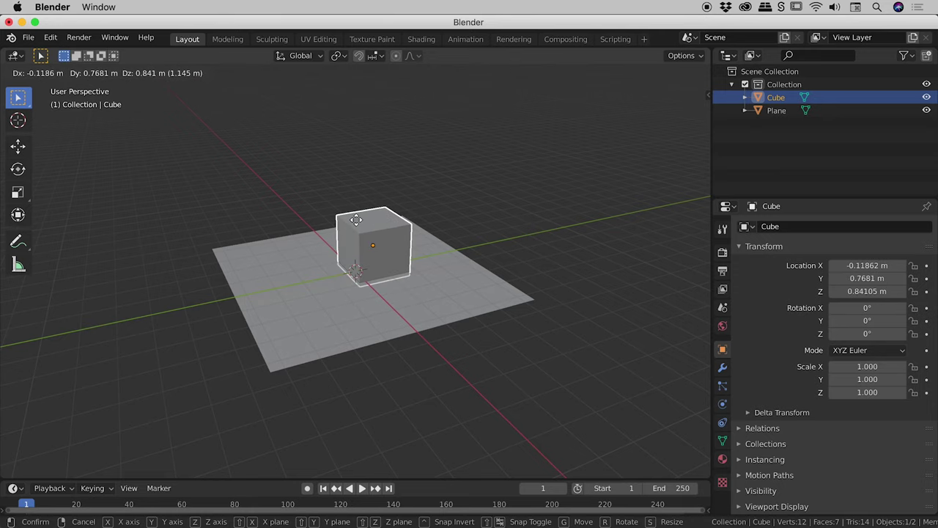
{"action": "key", "text": "z"}
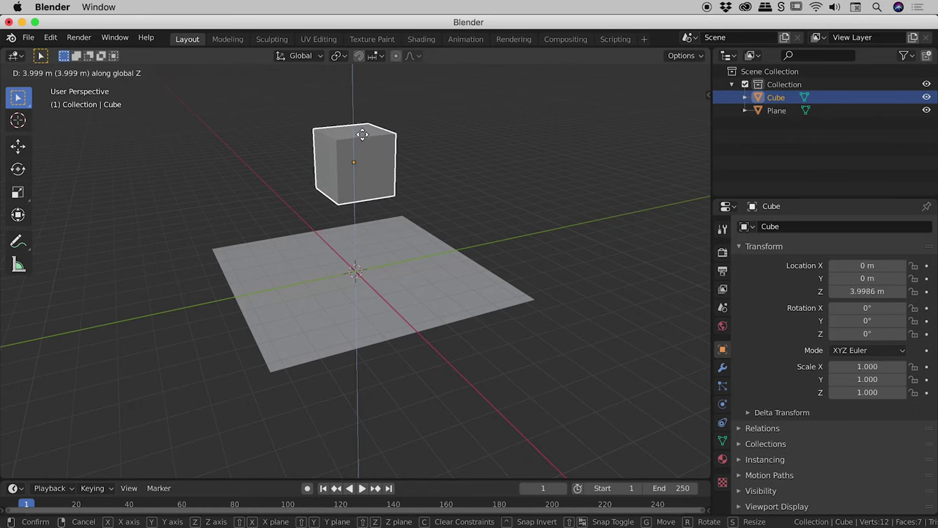
{"action": "left_click", "coordinate": [366, 119]}
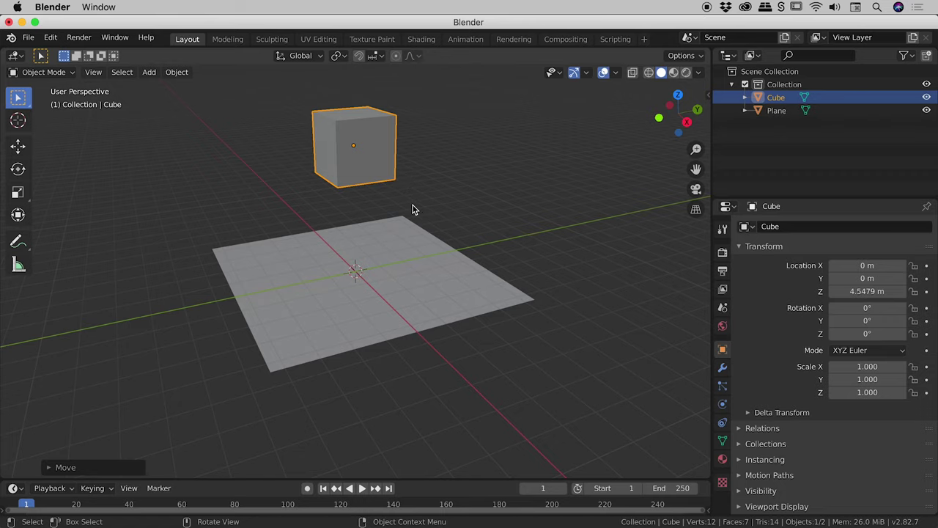
{"action": "mouse_move", "coordinate": [387, 211]}
{"action": "middle_mouse_down"}
{"action": "mouse_move", "coordinate": [428, 198]}
{"action": "mouse_move", "coordinate": [423, 151]}
{"action": "mouse_move", "coordinate": [342, 207]}
{"action": "mouse_move", "coordinate": [416, 253]}
{"action": "mouse_move", "coordinate": [427, 199]}
{"action": "mouse_move", "coordinate": [413, 187]}
{"action": "mouse_move", "coordinate": [401, 219]}
{"action": "middle_mouse_up"}
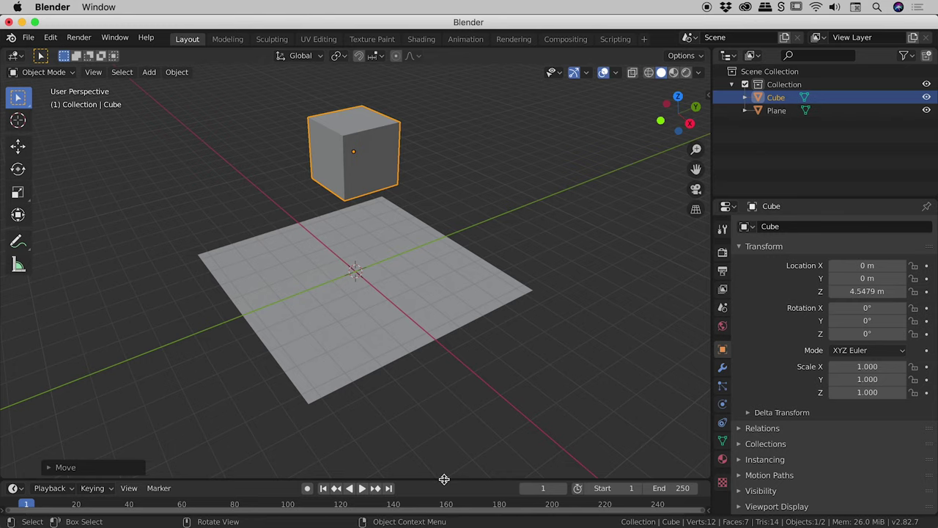
Step: Make the timeline taller and test forward and reverse playback, rewinding to frame 0
{"action": "left_click_drag", "start_coordinate": [444, 477], "coordinate": [438, 373]}
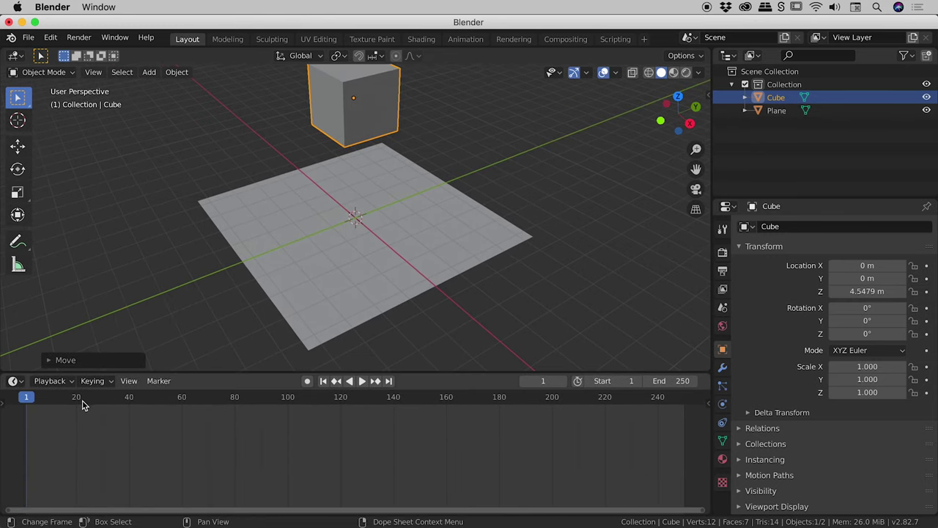
{"action": "key", "text": "space"}
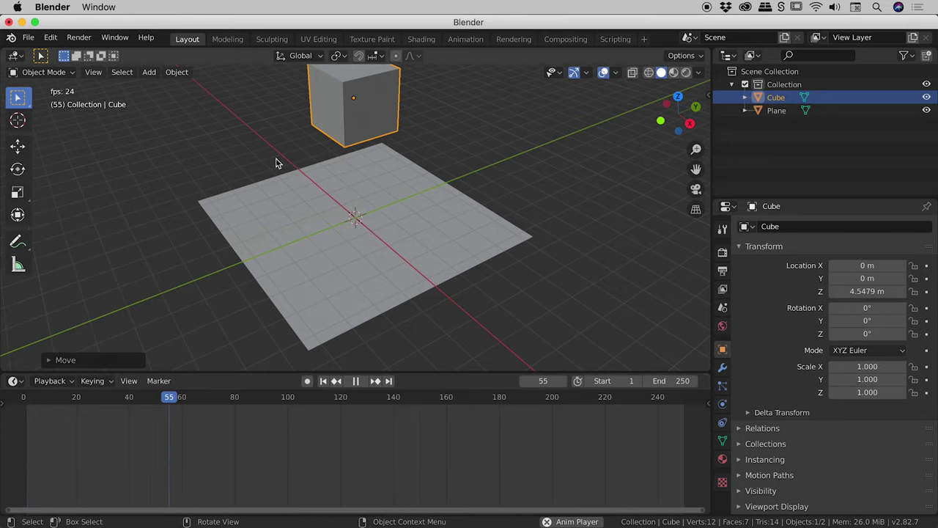
{"action": "key", "text": "space"}
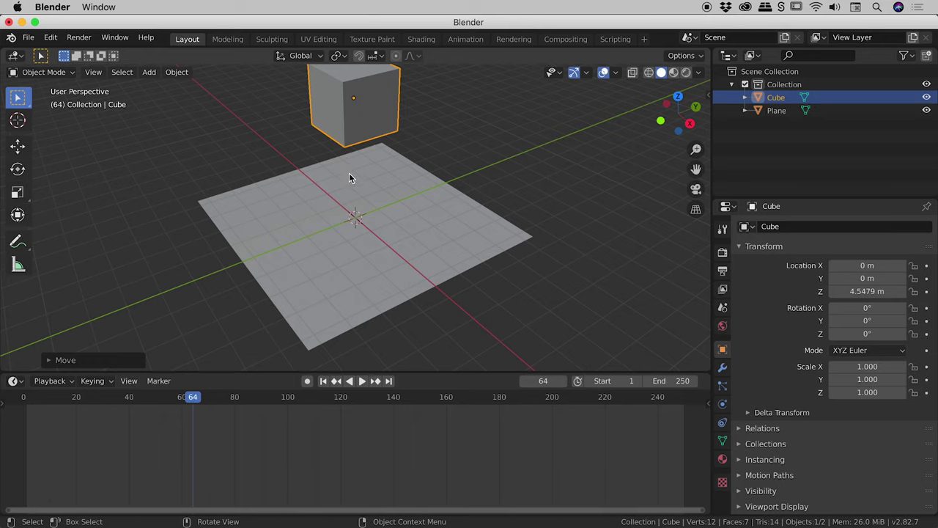
{"action": "key", "text": "shift+ctrl+space"}
{"action": "left_click_drag", "start_coordinate": [132, 402], "coordinate": [24, 401]}
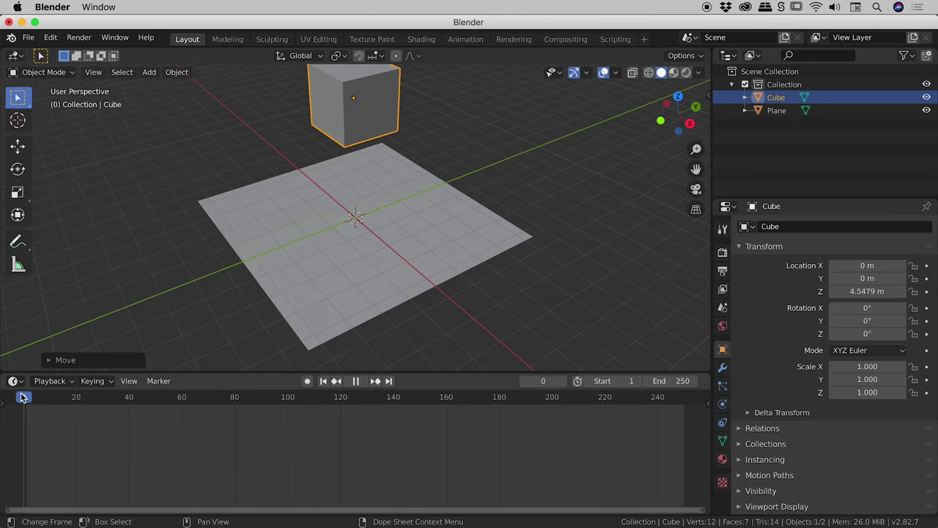
{"action": "key", "text": "space"}
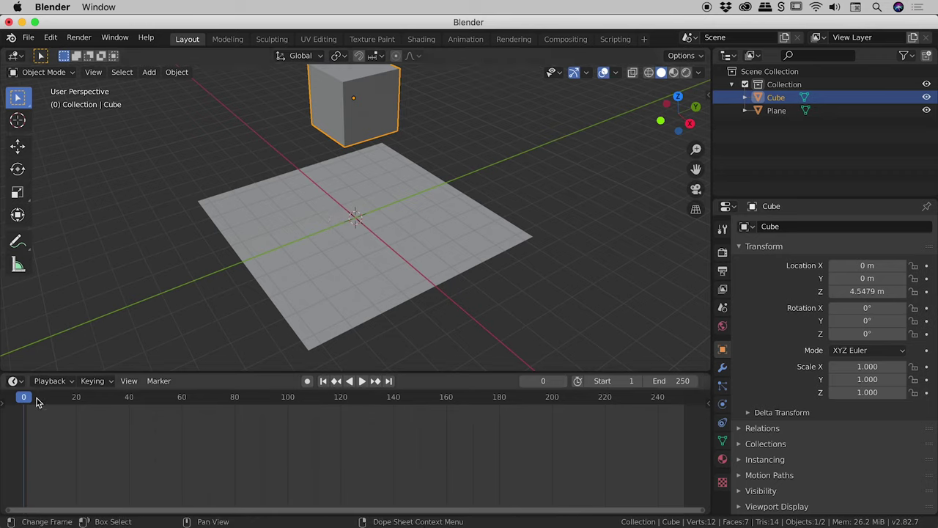
Step: Replay the animation to frame 40, then return the playhead to frame 0
{"action": "key", "text": "space"}
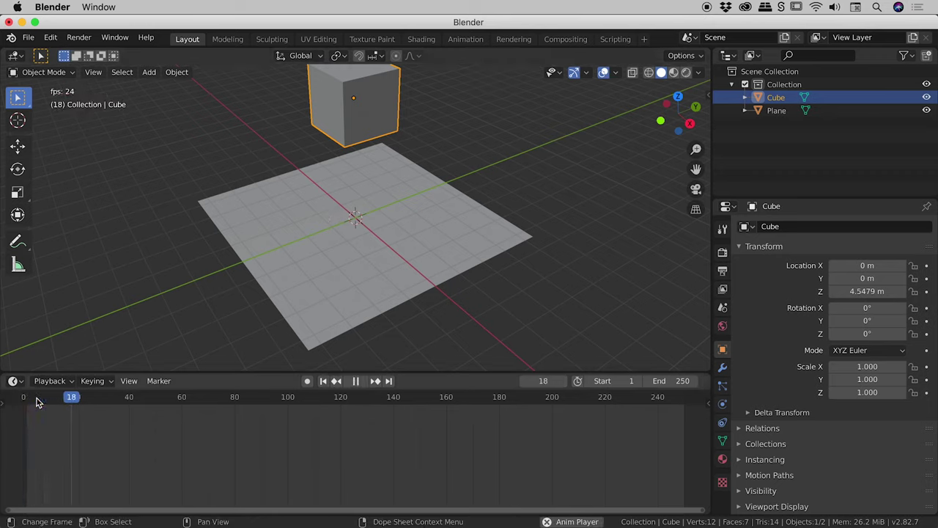
{"action": "key", "text": "space"}
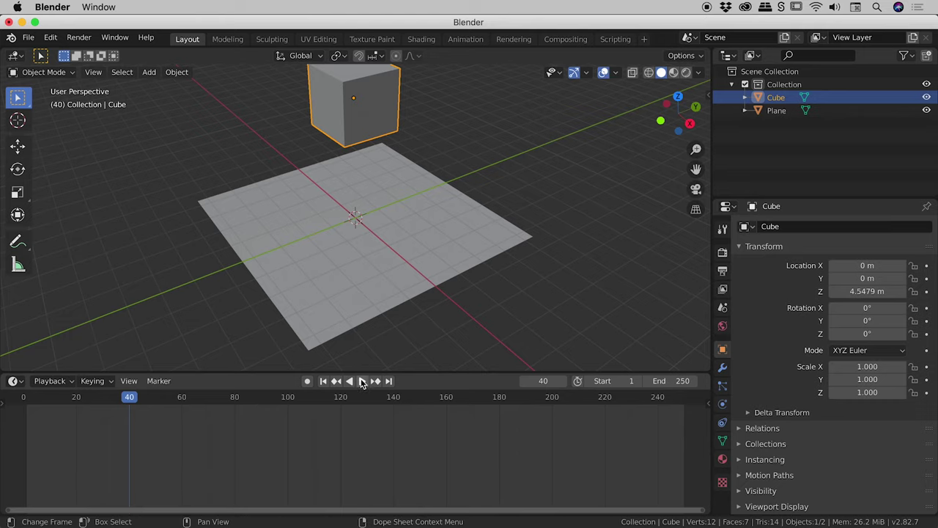
{"action": "key", "text": "space"}
{"action": "left_click_drag", "start_coordinate": [121, 402], "coordinate": [23, 402]}
{"action": "key", "text": "space"}
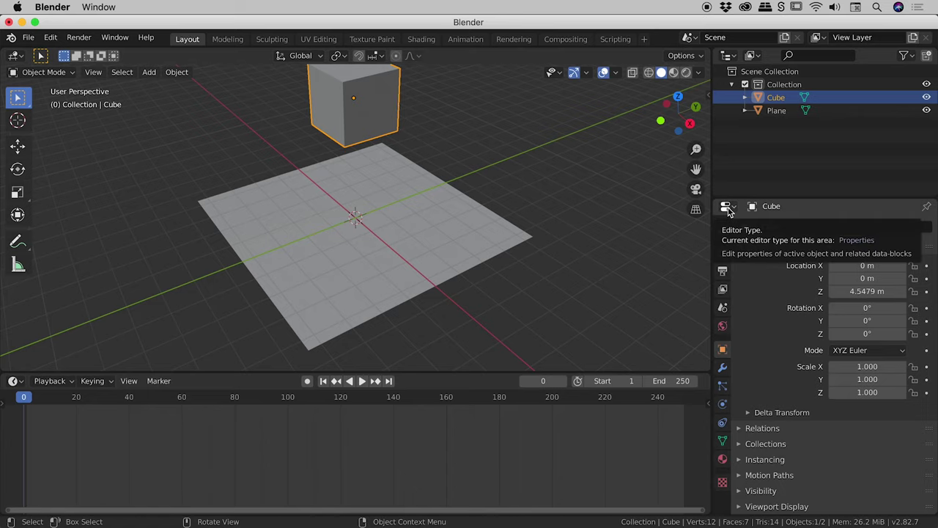
Step: Enable Rigid Body physics on the cube as an Active 1 kg body
{"action": "left_click", "coordinate": [725, 409]}
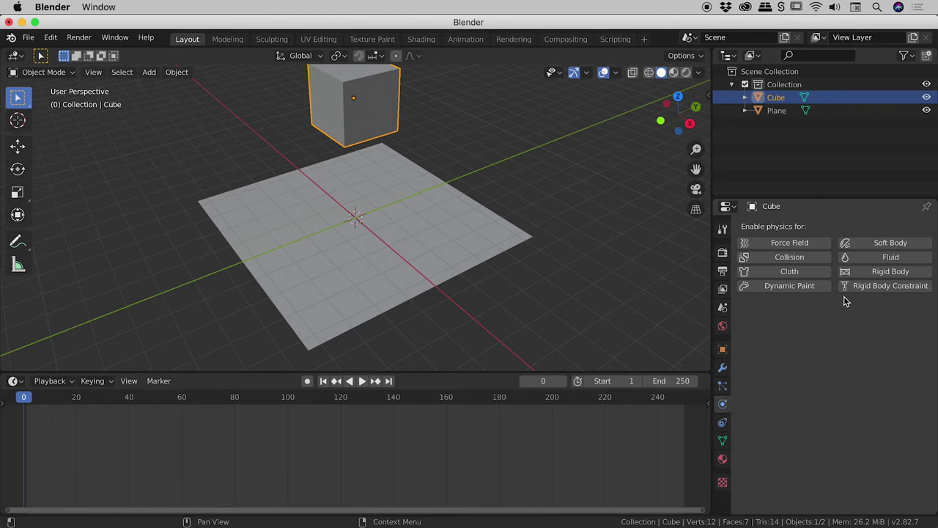
{"action": "left_click", "coordinate": [902, 274]}
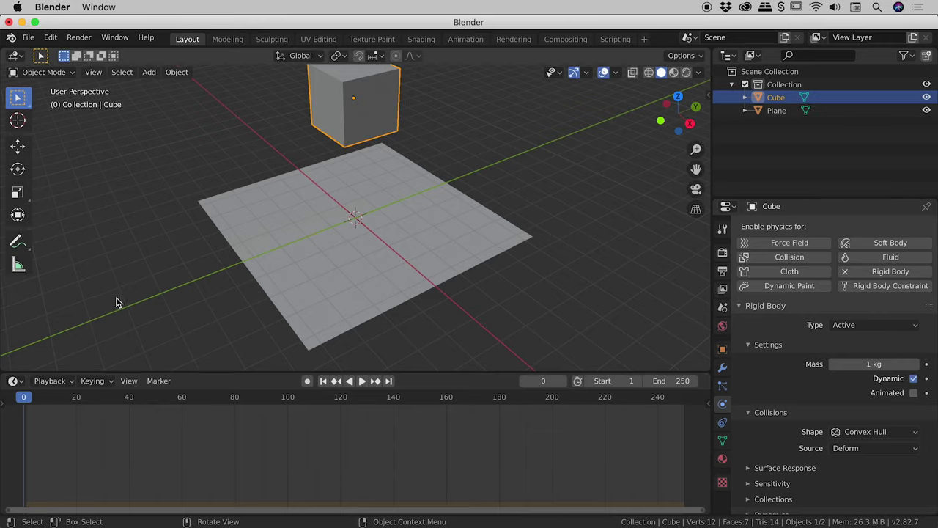
{"action": "key", "text": "space"}
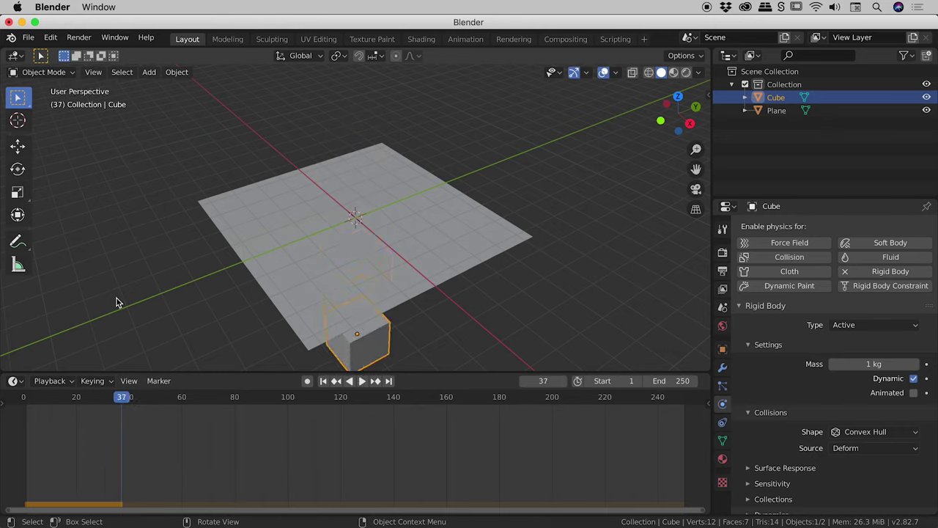
{"action": "left_click", "coordinate": [119, 397]}
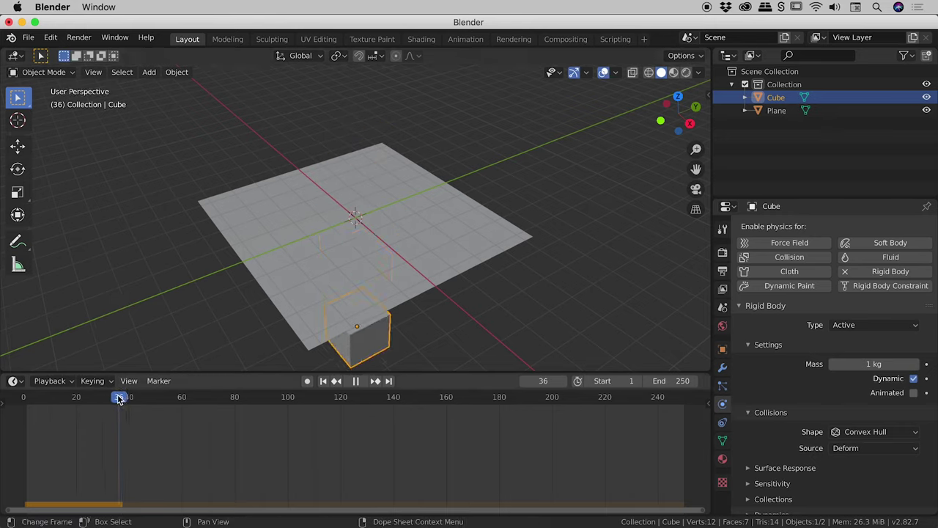
{"action": "left_click_drag", "start_coordinate": [120, 397], "coordinate": [23, 396]}
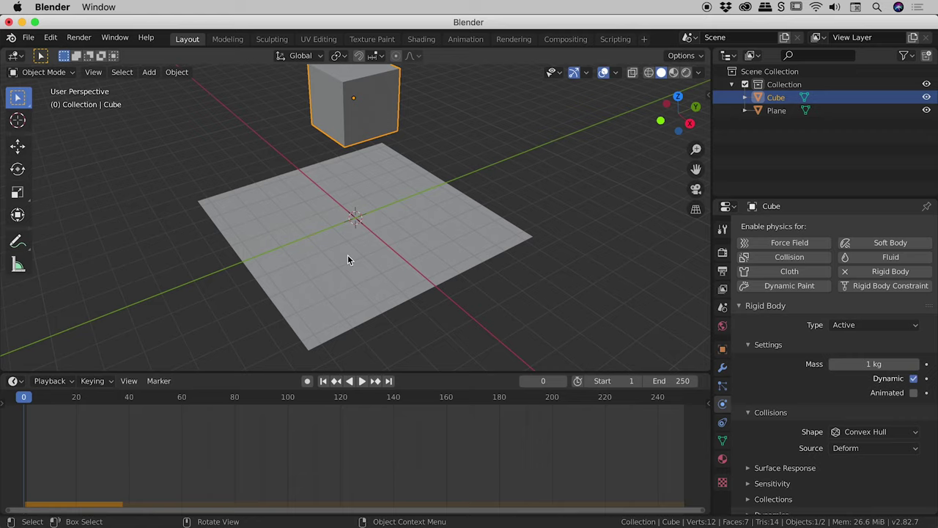
Step: Enable Rigid Body physics on the plane, play the simulation, and rewind to frame 0
{"action": "left_click", "coordinate": [338, 220]}
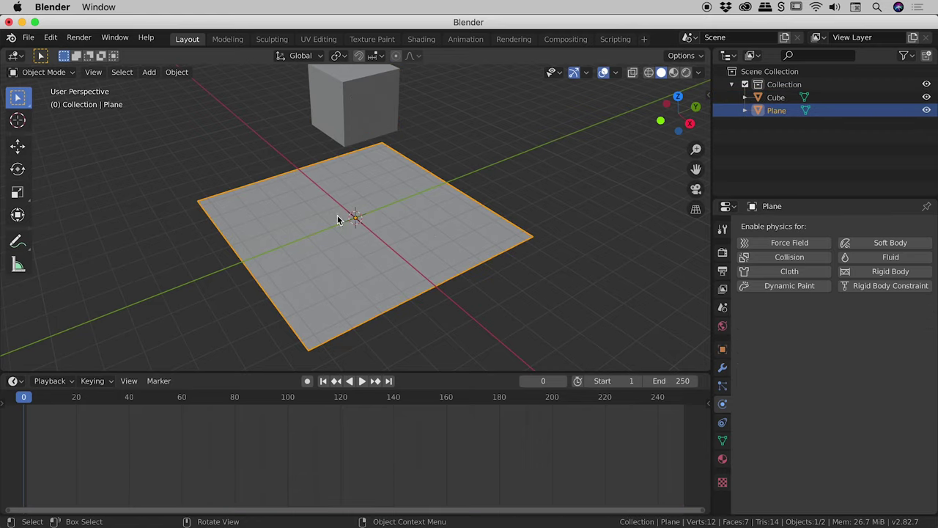
{"action": "left_click", "coordinate": [892, 272]}
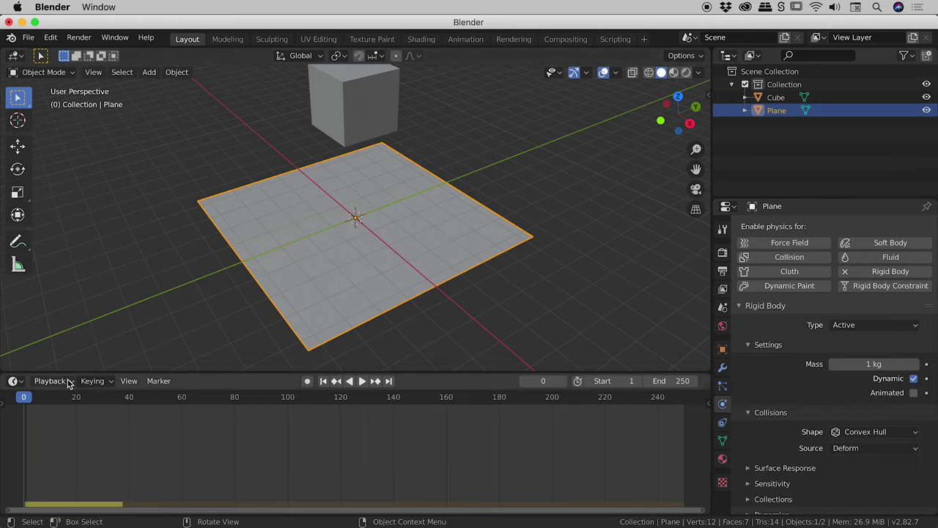
{"action": "key", "text": "space"}
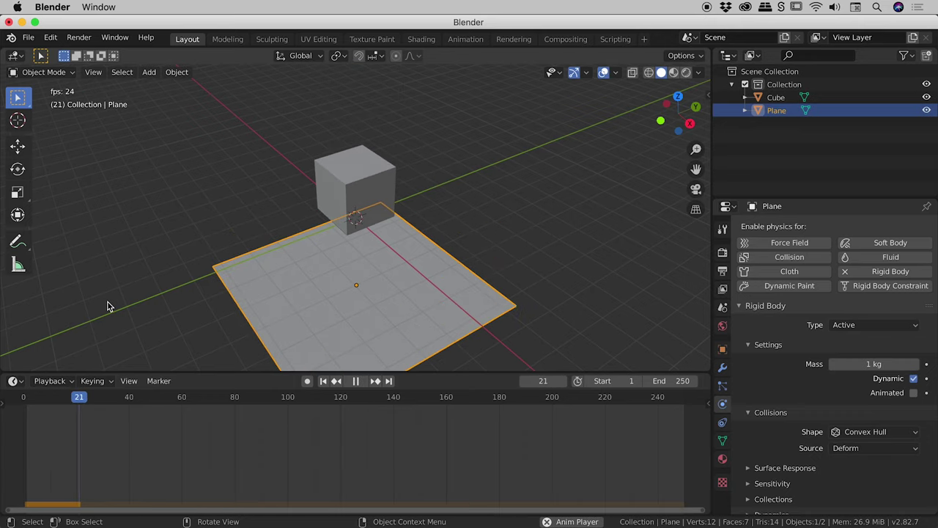
{"action": "left_click_drag", "start_coordinate": [108, 397], "coordinate": [24, 399]}
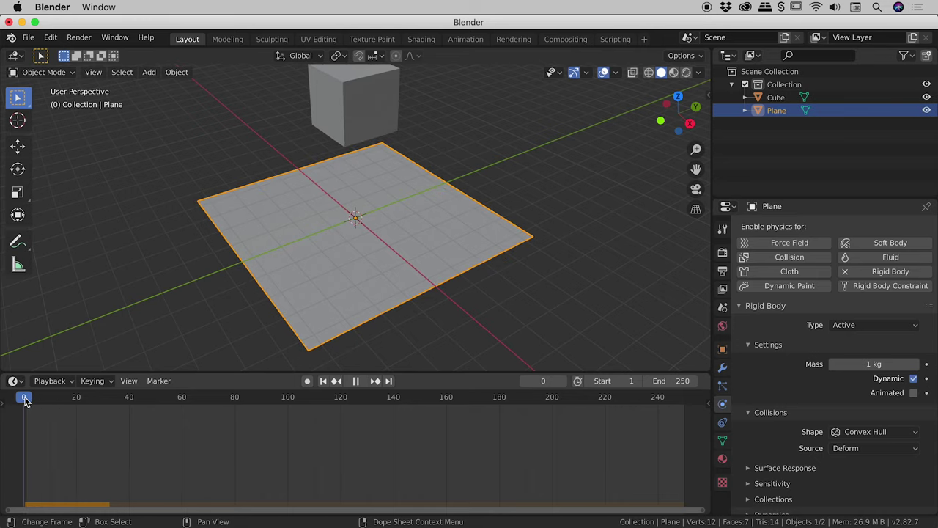
{"action": "key", "text": "space"}
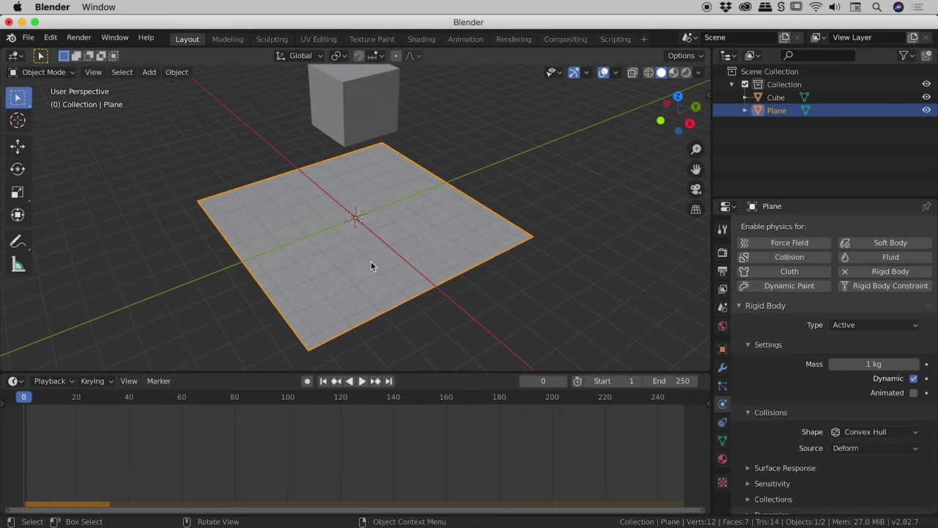
Step: Set the plane's rigid body type to Passive, replay the cube landing, and rewind to frame 0
{"action": "left_click", "coordinate": [882, 327]}
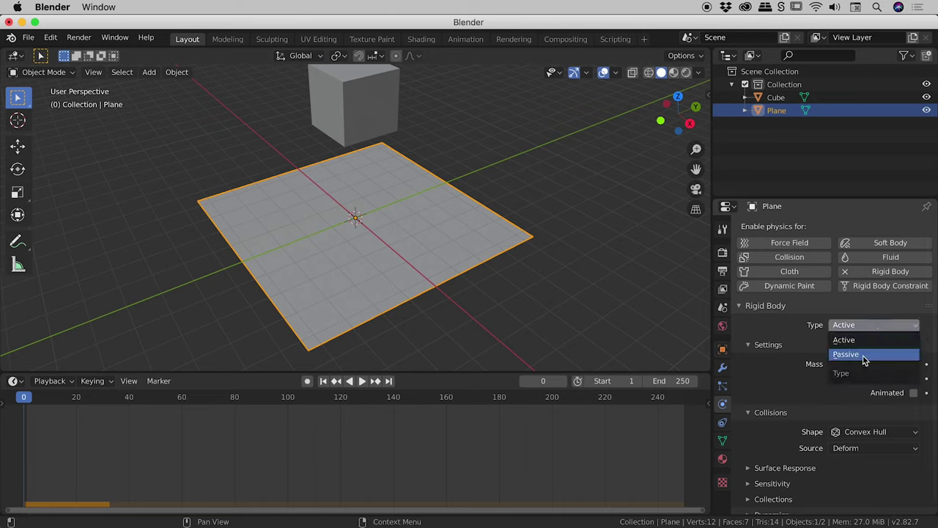
{"action": "left_click", "coordinate": [865, 357]}
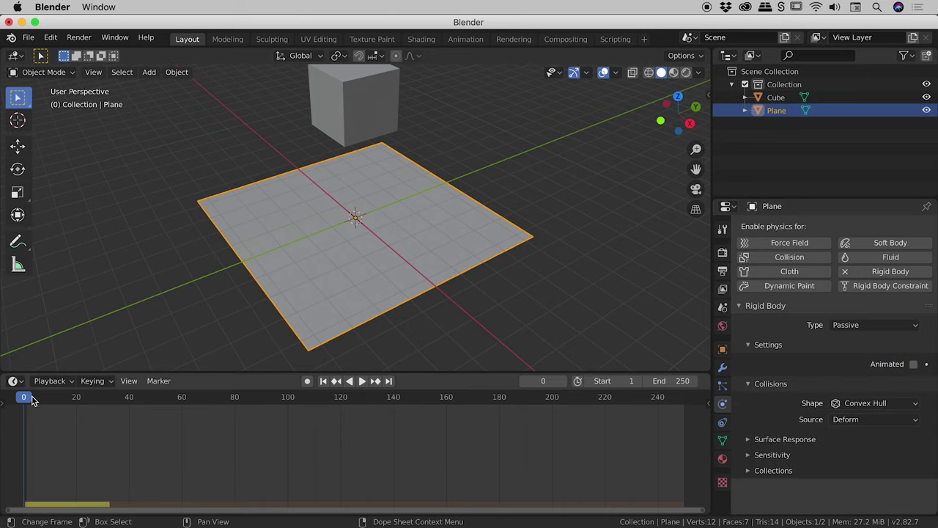
{"action": "key", "text": "space"}
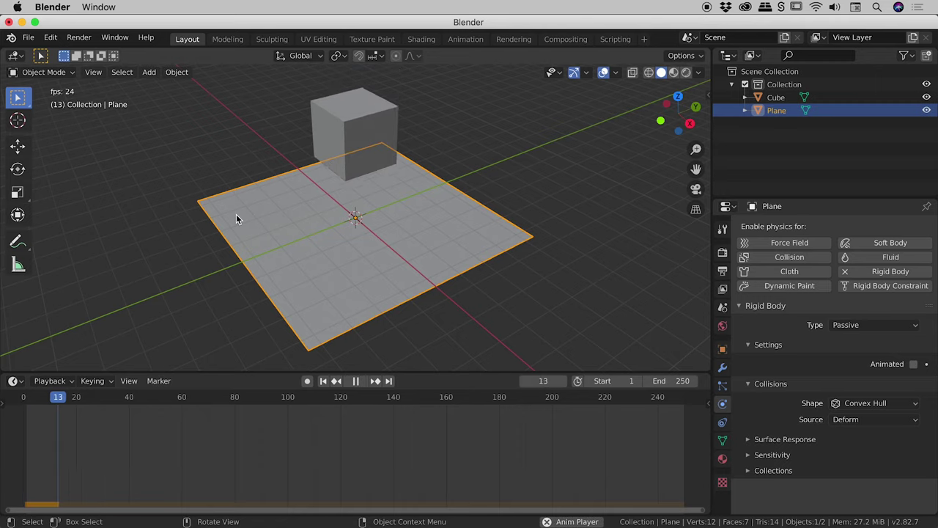
{"action": "key", "text": "space"}
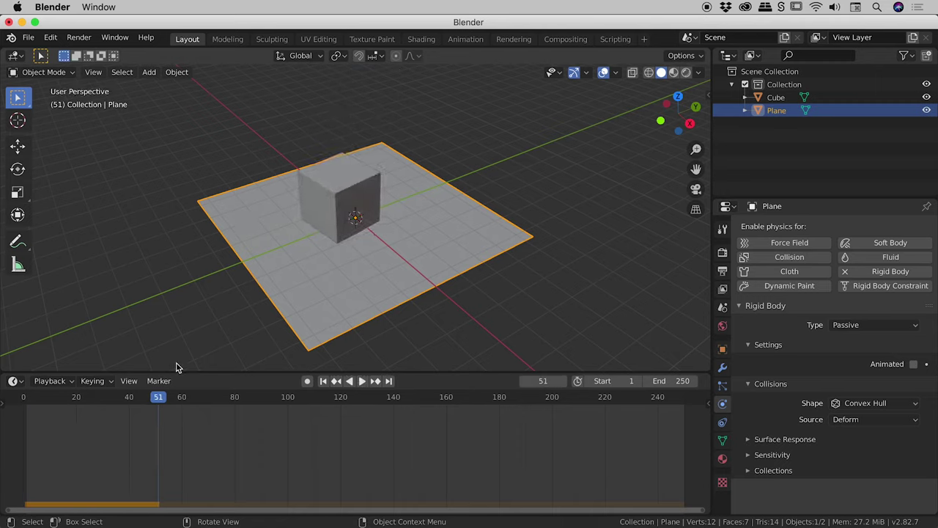
{"action": "left_click_drag", "start_coordinate": [156, 397], "coordinate": [28, 399]}
{"action": "key", "text": "space"}
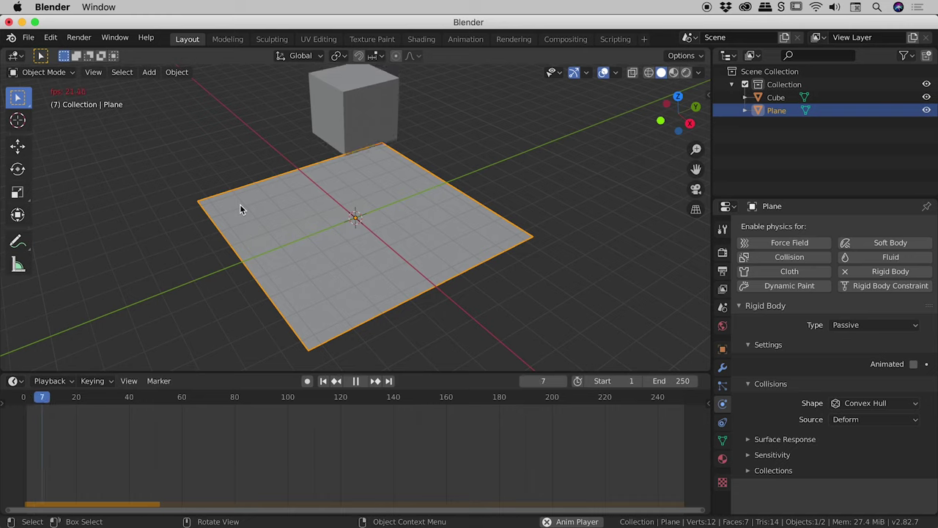
{"action": "key", "text": "space"}
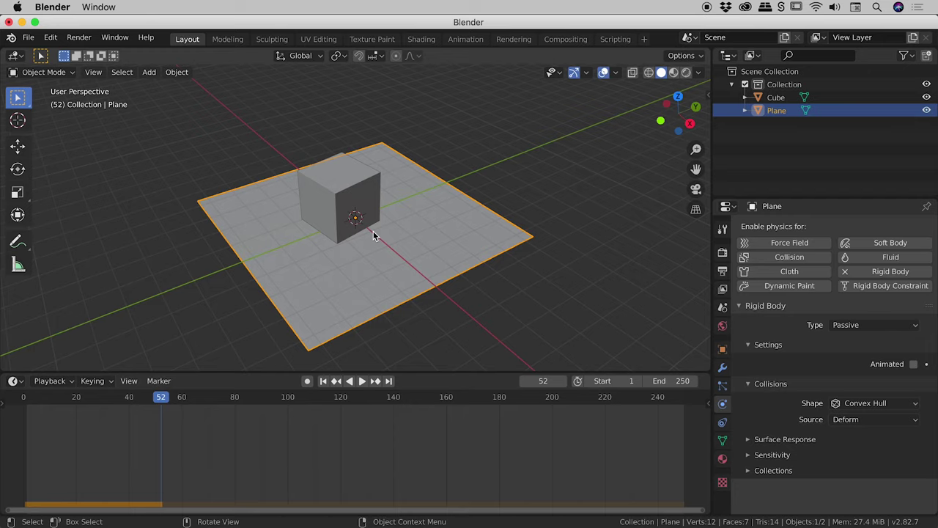
{"action": "left_click_drag", "start_coordinate": [161, 396], "coordinate": [23, 399]}
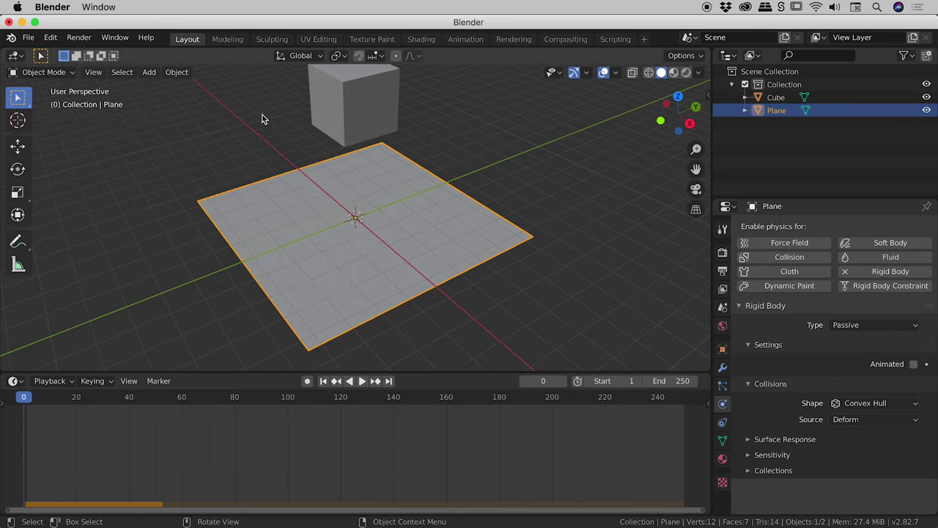
Step: Raise the cube's Bounciness to 1.000 under Surface Response
{"action": "left_click", "coordinate": [380, 104]}
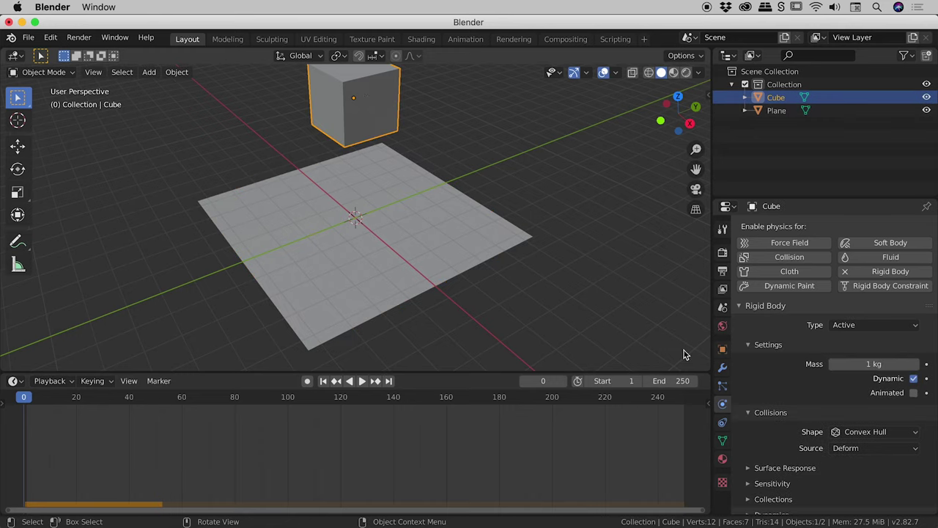
{"action": "scroll", "coordinate": [783, 390], "scroll_direction": "down", "scroll_amount": 1}
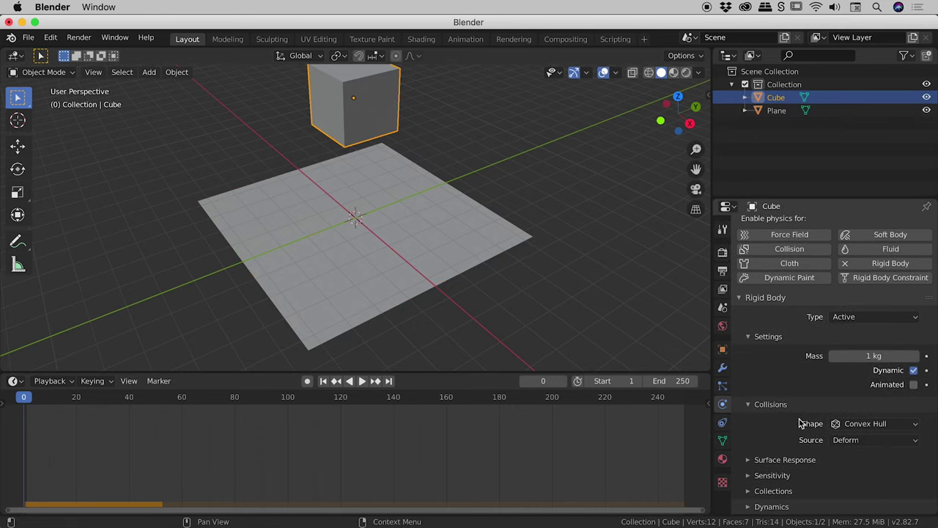
{"action": "left_click", "coordinate": [750, 461]}
{"action": "scroll", "coordinate": [790, 439], "scroll_direction": "down", "scroll_amount": 2}
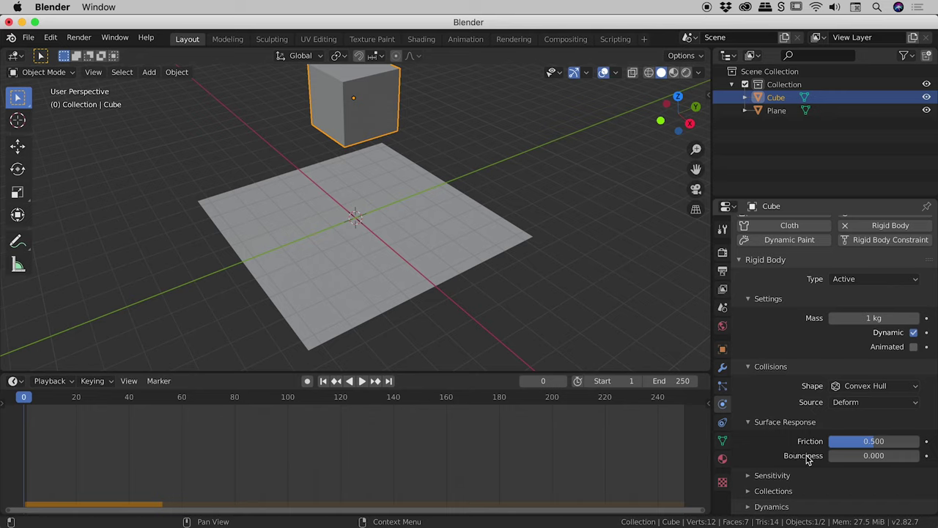
{"action": "left_click_drag", "start_coordinate": [832, 456], "coordinate": [921, 456]}
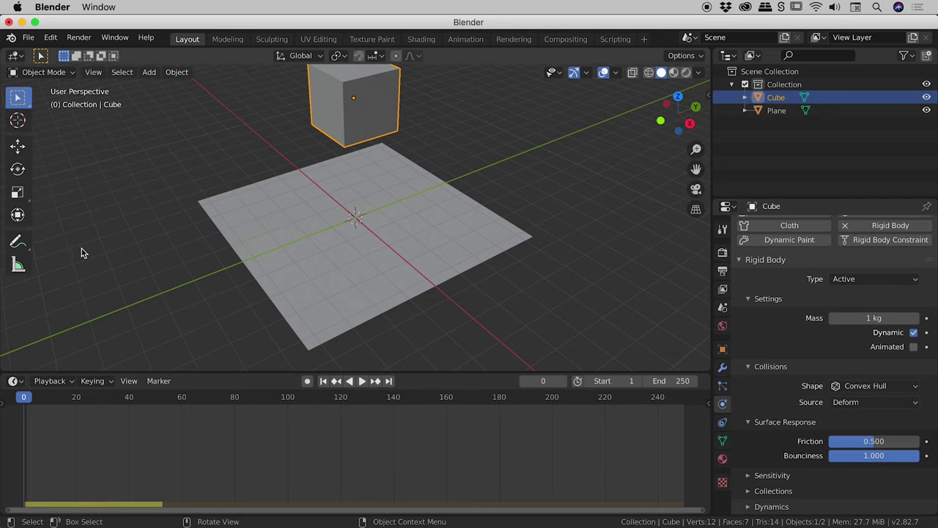
Step: Preview the bounce, then lower the cube's Bounciness to 0.582
{"action": "key", "text": "space"}
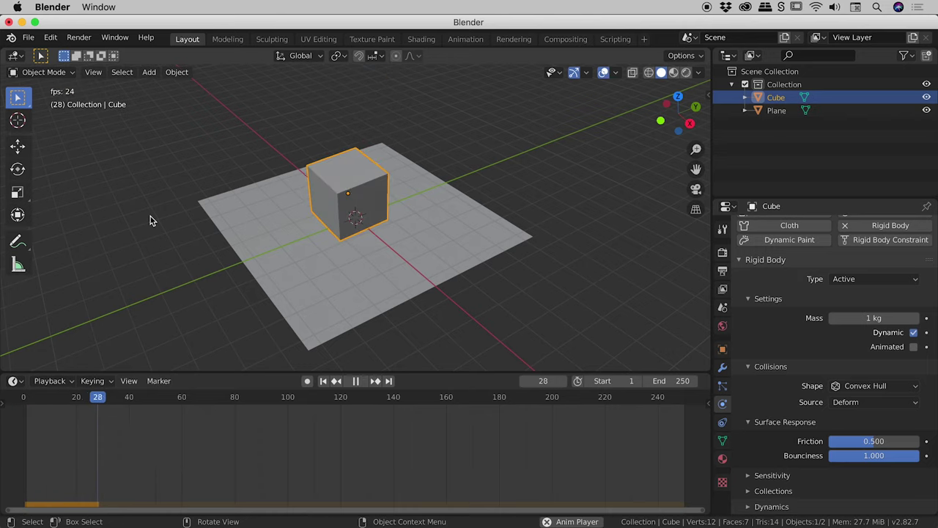
{"action": "key", "text": "space"}
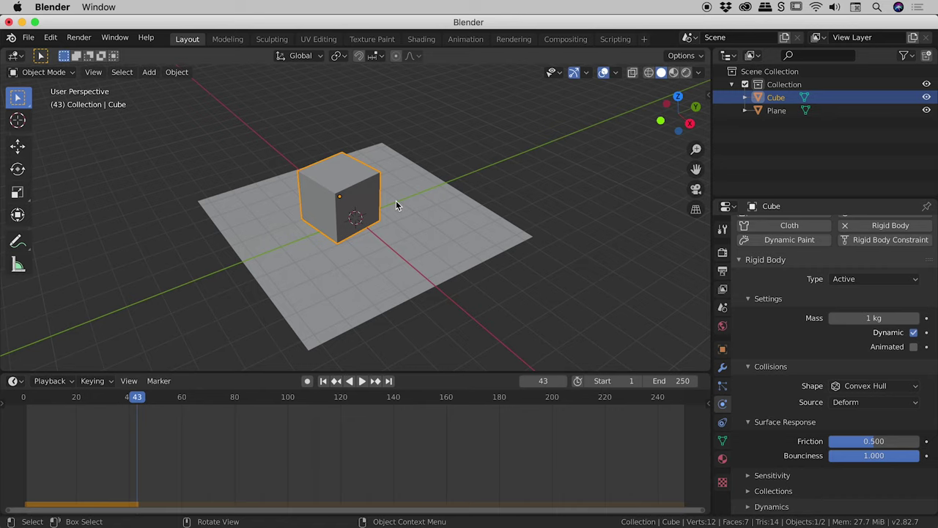
{"action": "left_click_drag", "start_coordinate": [916, 456], "coordinate": [830, 457]}
Step: Set the plane's Bounciness to 1.000 and replay the cube's drop from frame 0
{"action": "left_click", "coordinate": [412, 196]}
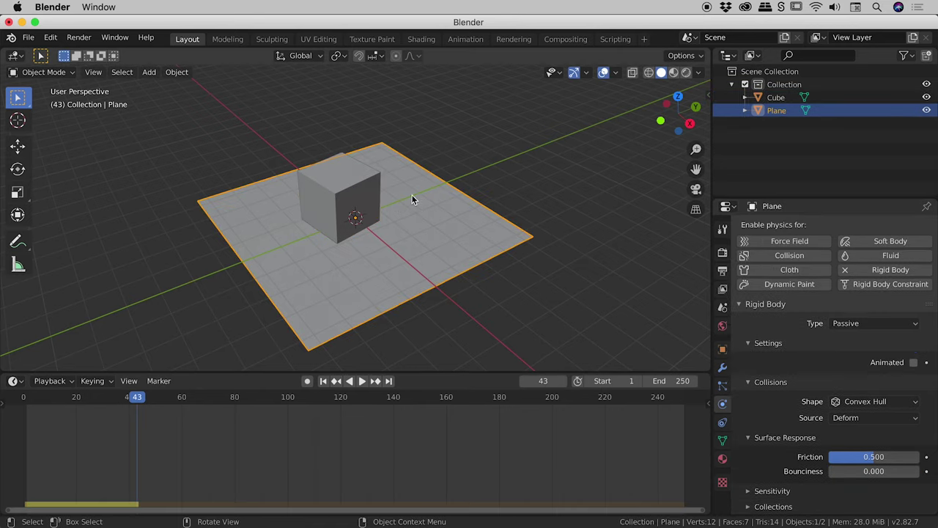
{"action": "left_click_drag", "start_coordinate": [834, 471], "coordinate": [923, 475]}
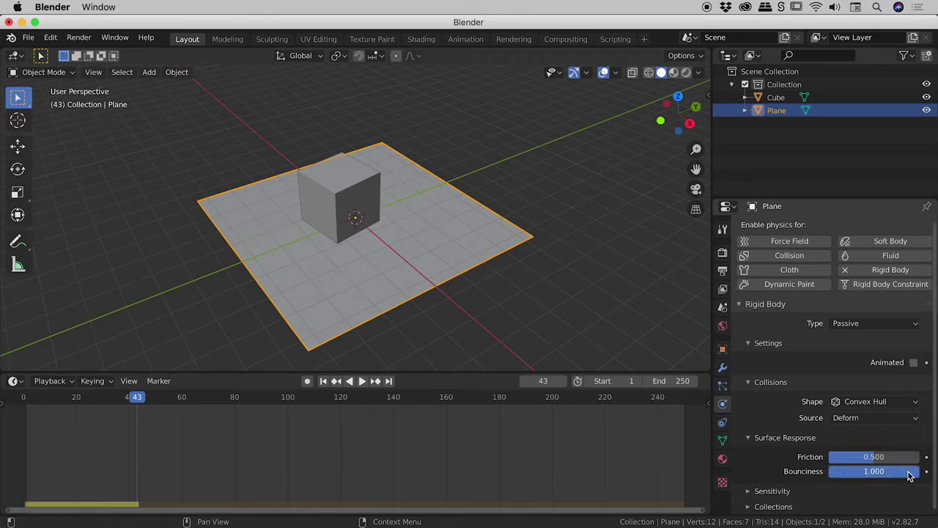
{"action": "left_click_drag", "start_coordinate": [90, 396], "coordinate": [24, 397]}
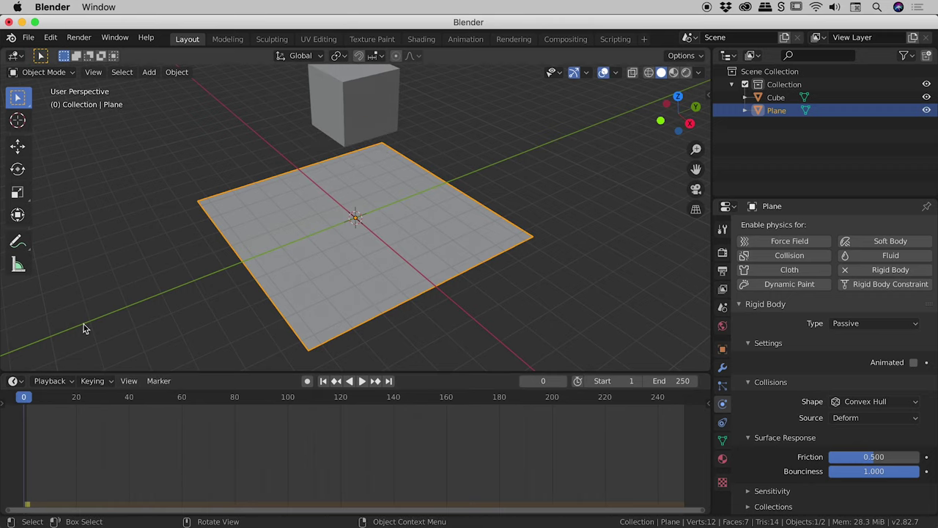
{"action": "key", "text": "space"}
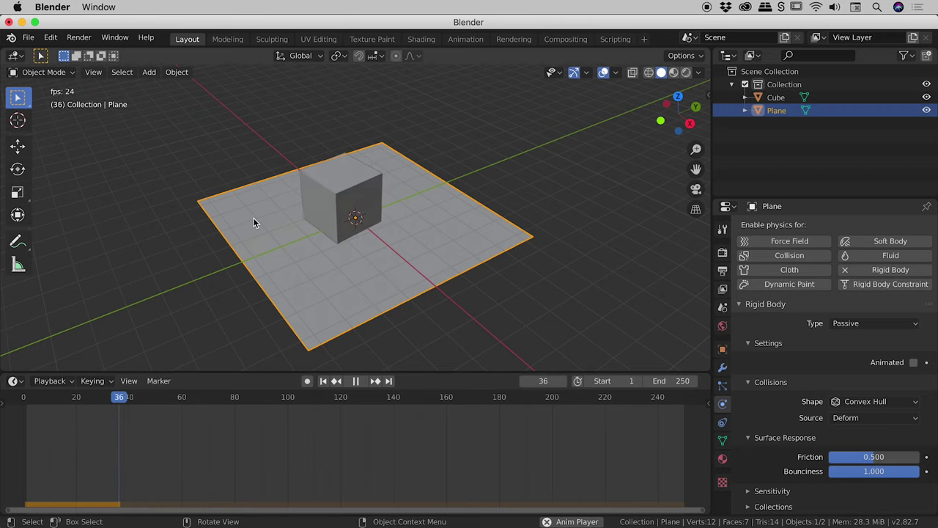
{"action": "key", "text": "space"}
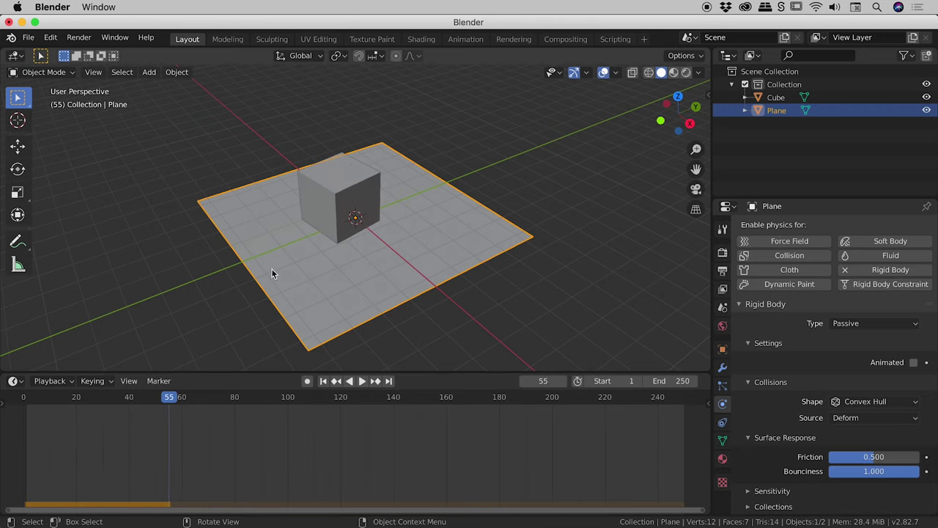
{"action": "left_click_drag", "start_coordinate": [163, 402], "coordinate": [23, 402]}
{"action": "key", "text": "space"}
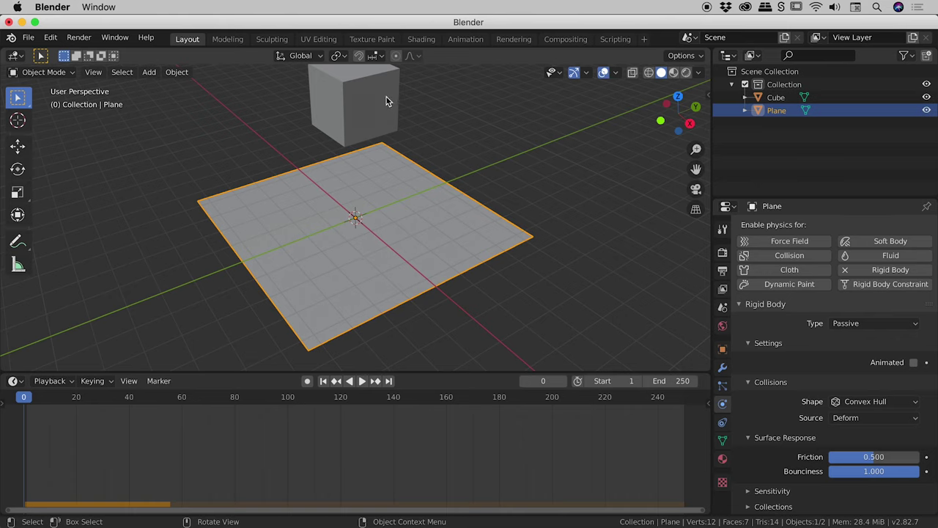
Step: Set the cube's Bounciness to 1.000, play the bounce, and rewind to frame 1
{"action": "left_click", "coordinate": [356, 99]}
{"action": "left_click_drag", "start_coordinate": [834, 499], "coordinate": [919, 499]}
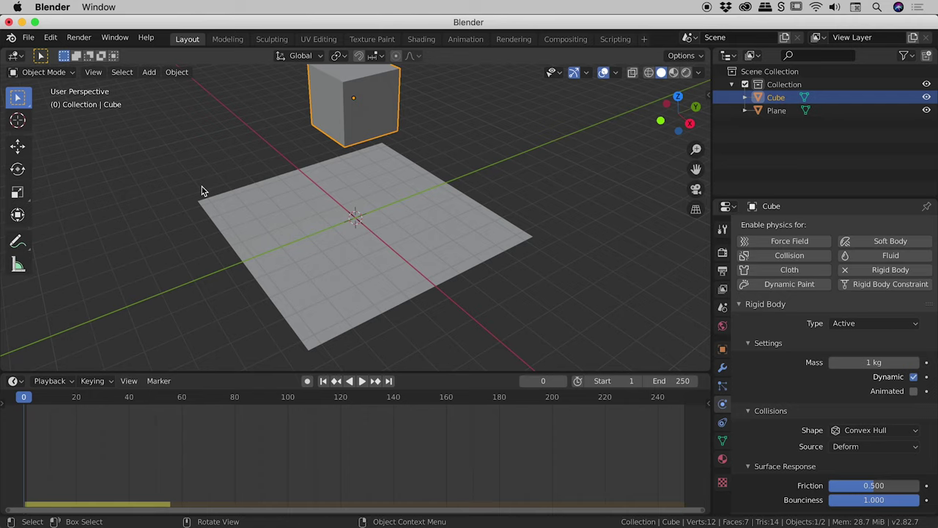
{"action": "key", "text": "space"}
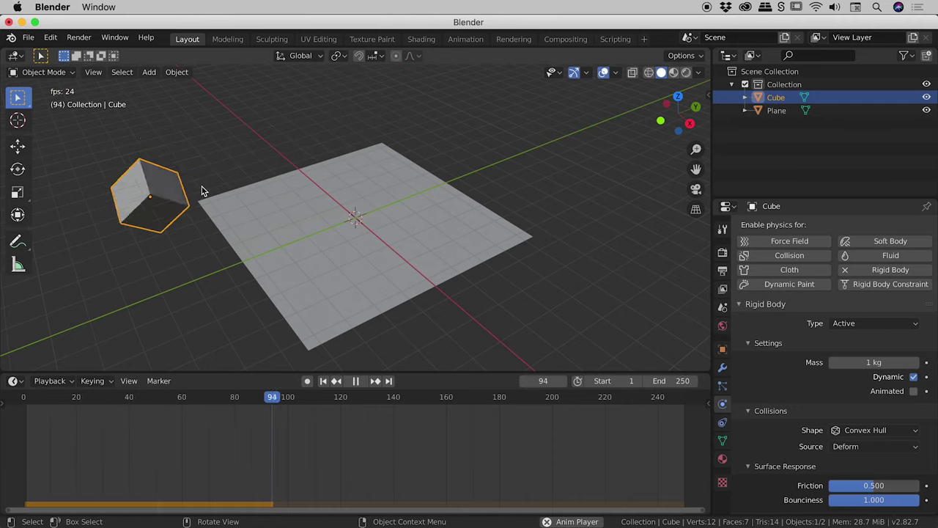
{"action": "key", "text": "space"}
{"action": "left_click_drag", "start_coordinate": [304, 397], "coordinate": [28, 397]}
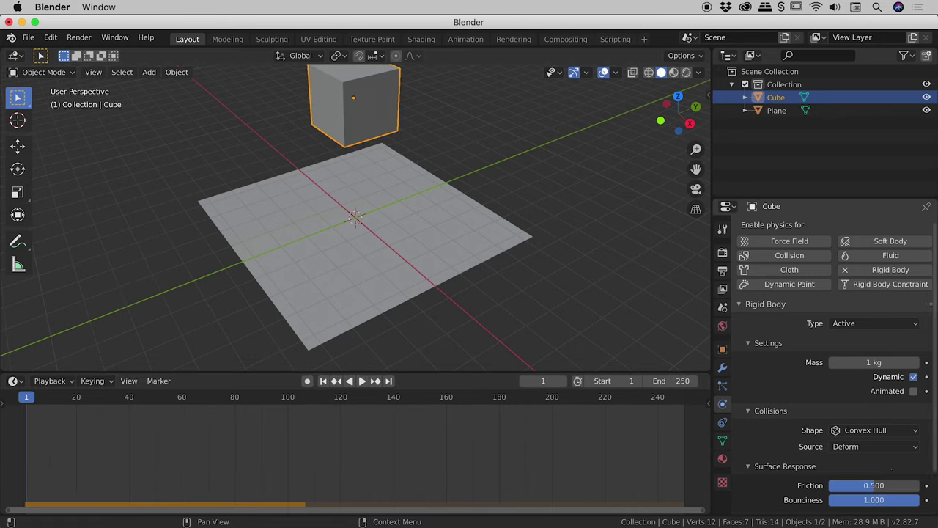
Step: Lower the cube's Bounciness to 0.511, replay the fall, and rewind to frame 0
{"action": "left_click_drag", "start_coordinate": [916, 500], "coordinate": [871, 500]}
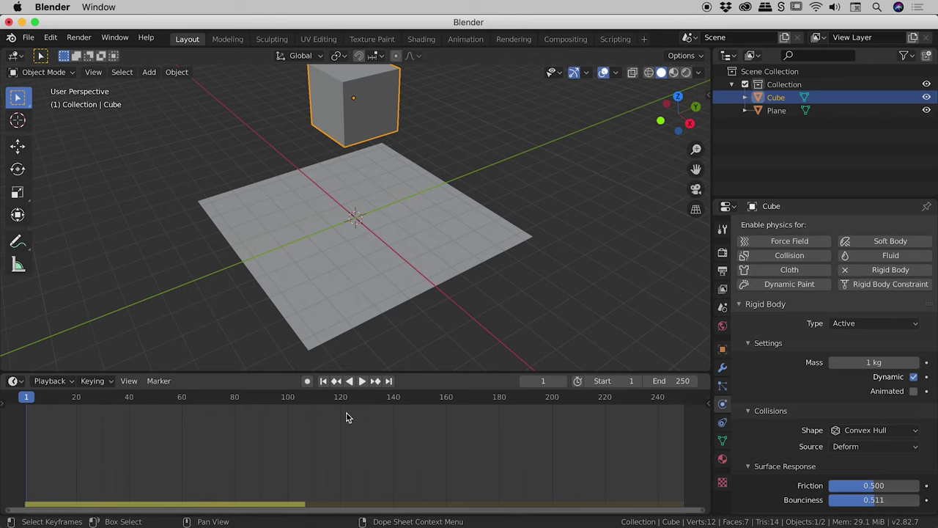
{"action": "key", "text": "space"}
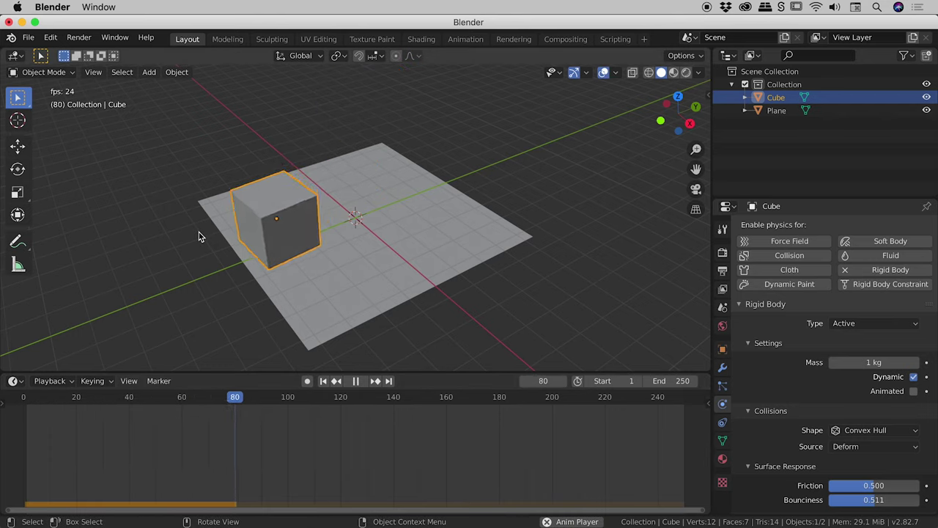
{"action": "key", "text": "space"}
{"action": "left_click_drag", "start_coordinate": [286, 399], "coordinate": [21, 397]}
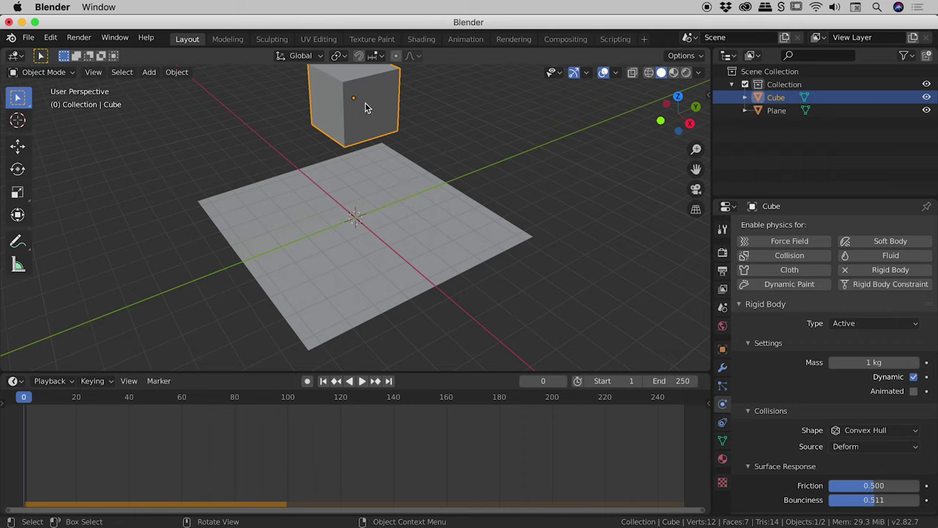
Step: Rotate the cube to a tilted starting angle, then play the simulation briefly
{"action": "key", "text": "r"}
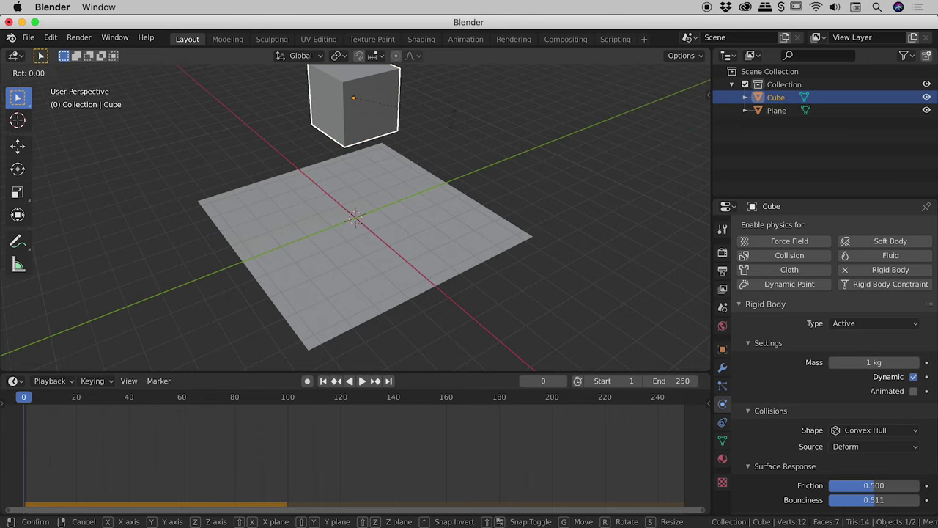
{"action": "left_click", "coordinate": [391, 226]}
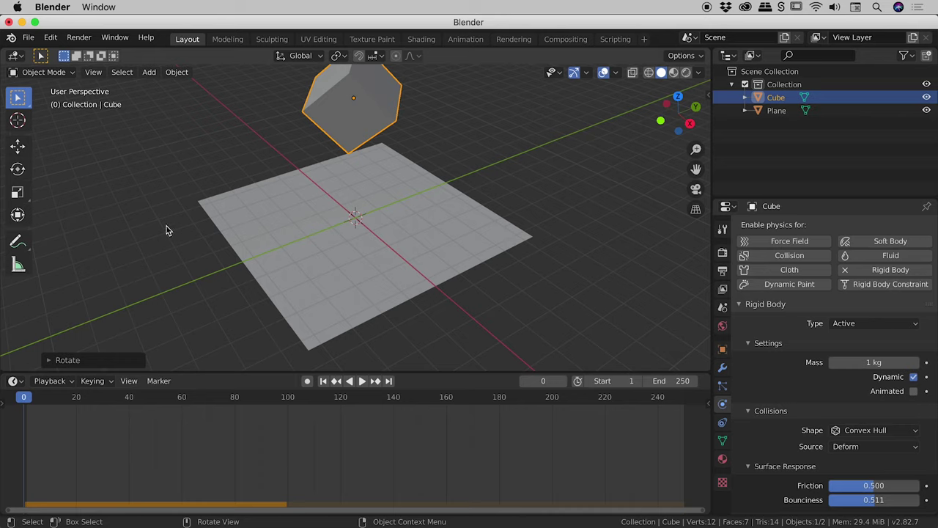
{"action": "key", "text": "space"}
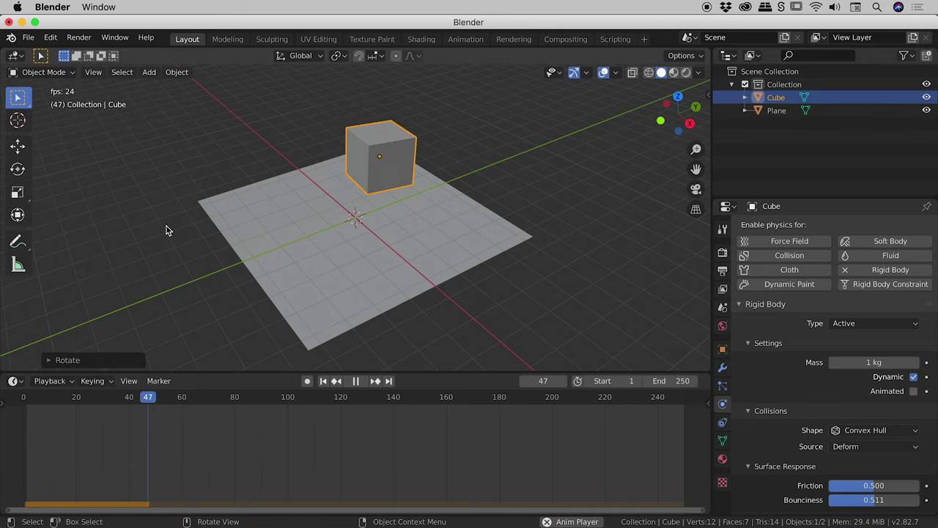
{"action": "key", "text": "space"}
Step: Scrub back and replay the fall twice, stopping around frame 36 mid-bounce
{"action": "left_click_drag", "start_coordinate": [182, 399], "coordinate": [25, 400]}
{"action": "key", "text": "space"}
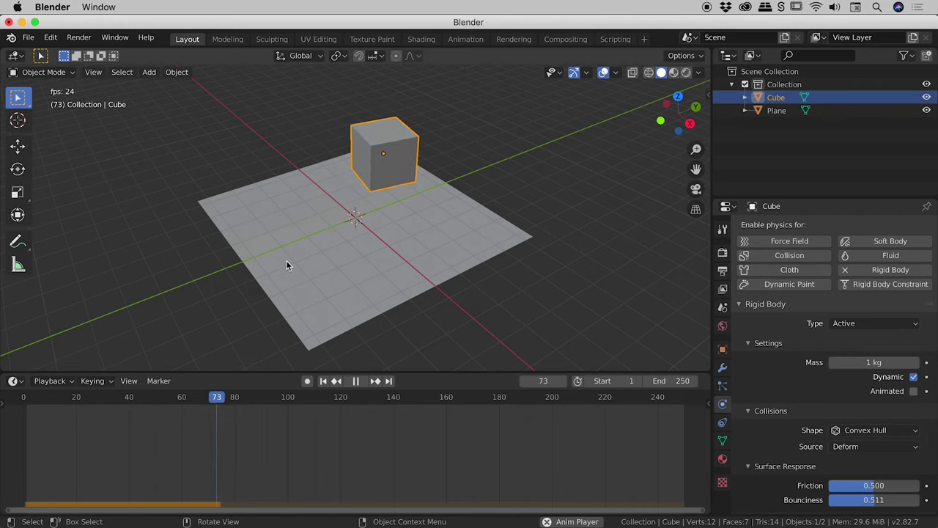
{"action": "key", "text": "space"}
{"action": "left_click_drag", "start_coordinate": [179, 400], "coordinate": [26, 400]}
{"action": "key", "text": "space"}
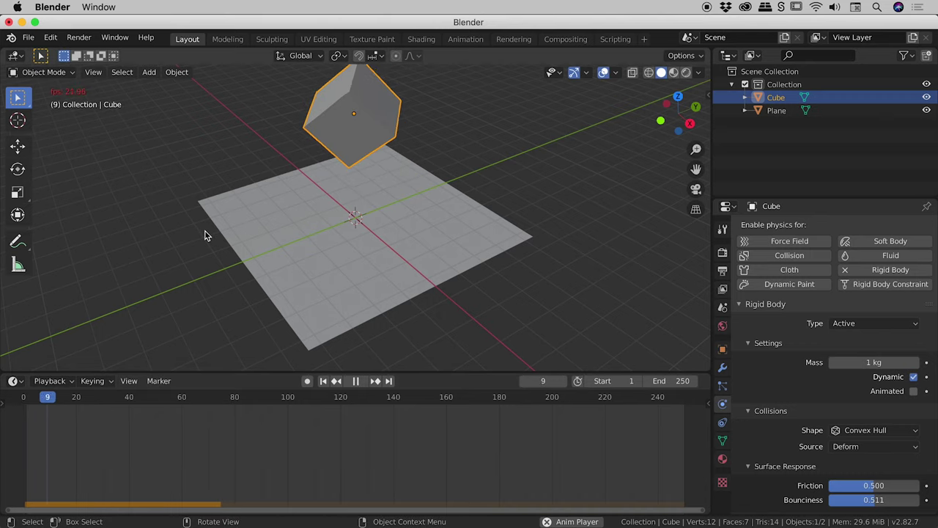
{"action": "key", "text": "space"}
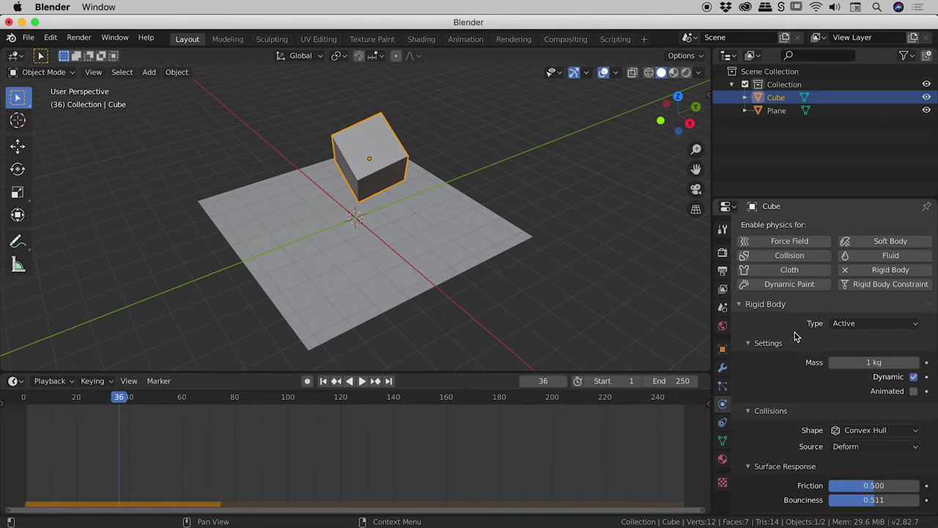